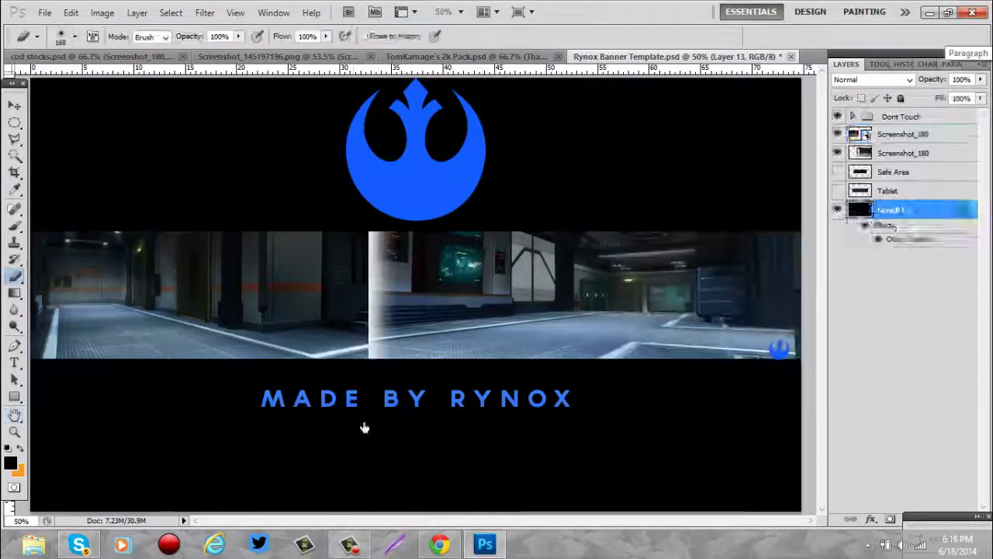
Step: Switch to the Move tool to nudge the left corridor screenshot into place
key("v")
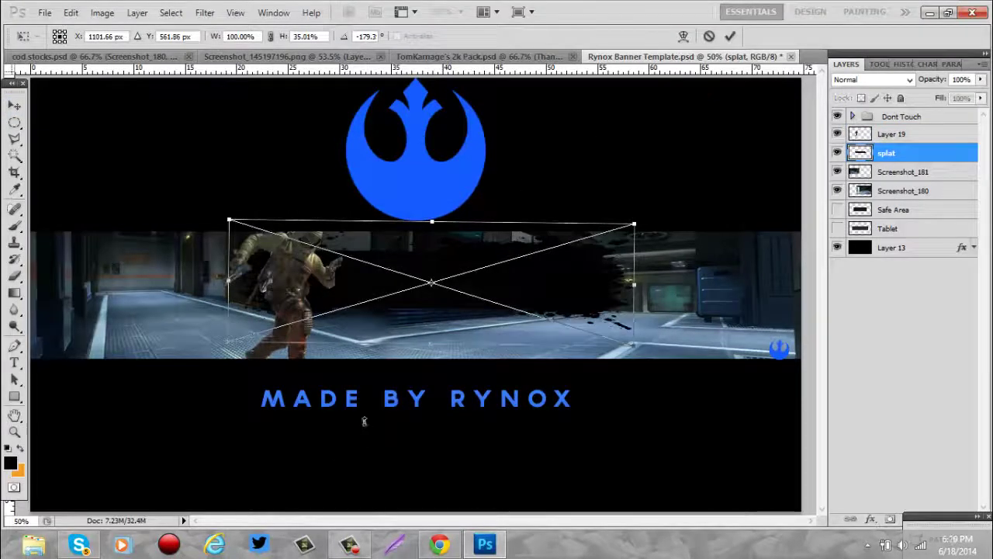
Step: Commit the rotated black splat's new placement behind the character
key("Return")
key("b")
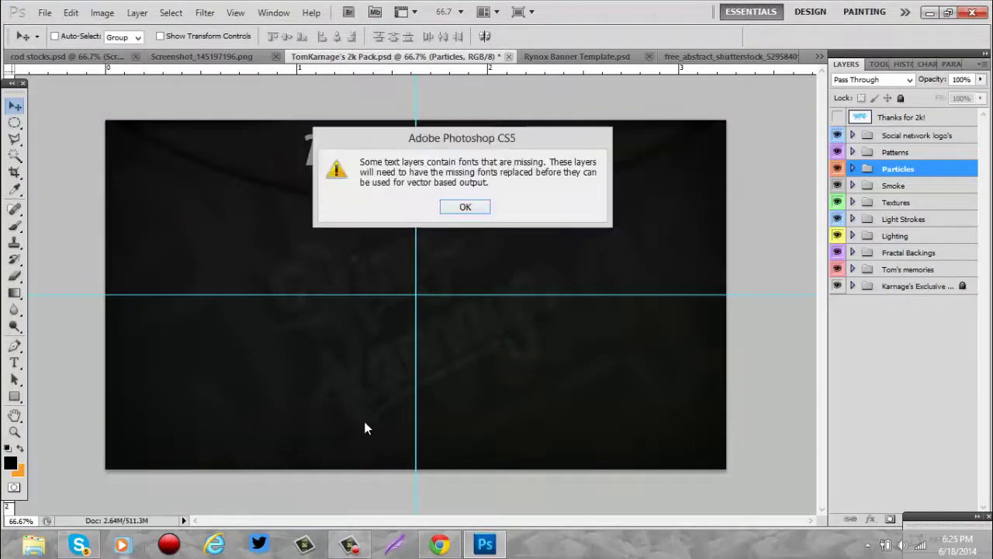
Step: Dismiss the missing-fonts warning and close the Reloads graphic pack document
key("Return")
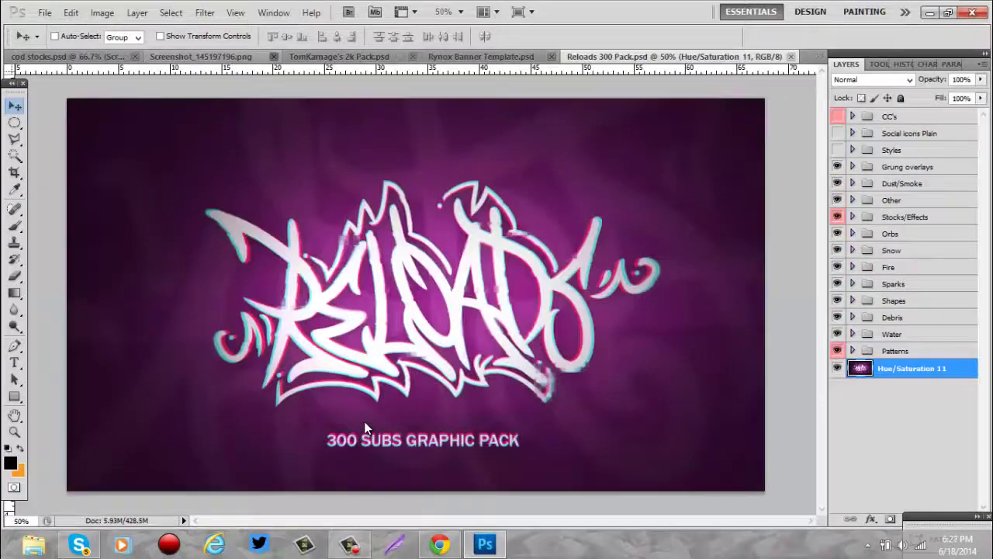
key("ctrl+alt+w")
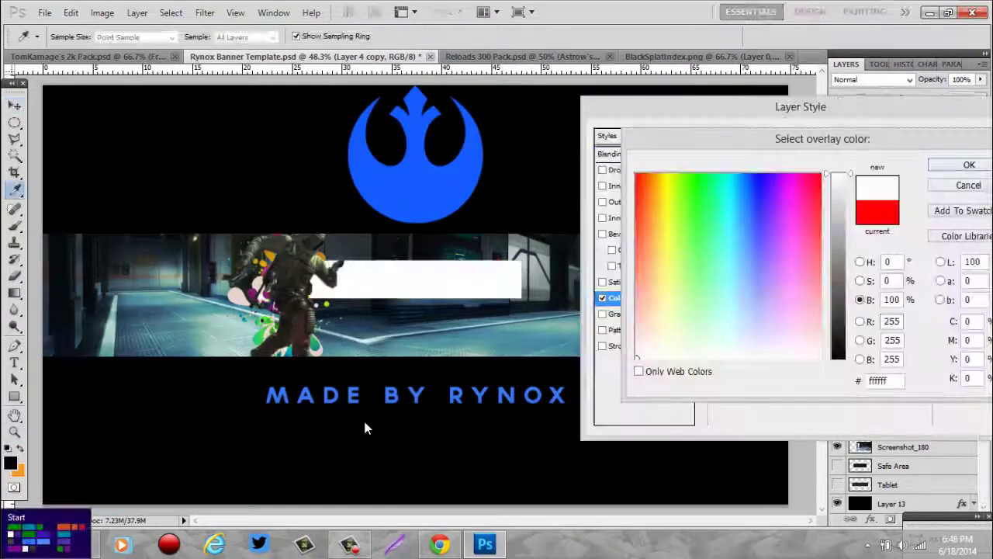
Step: Give Layer 4 copy a Color Overlay in the MADE BY RYNOX blue
left_click(456, 397)
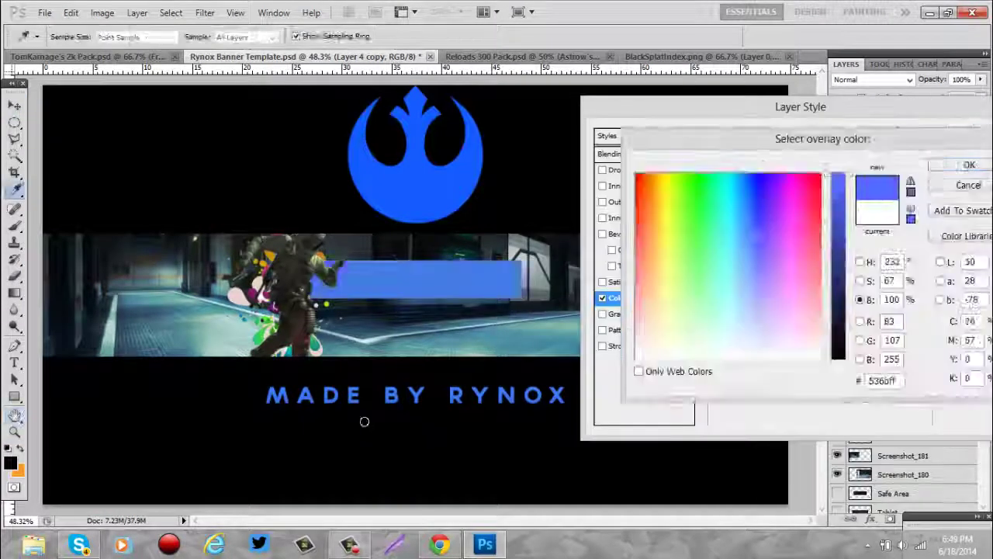
key("Return")
key("Return")
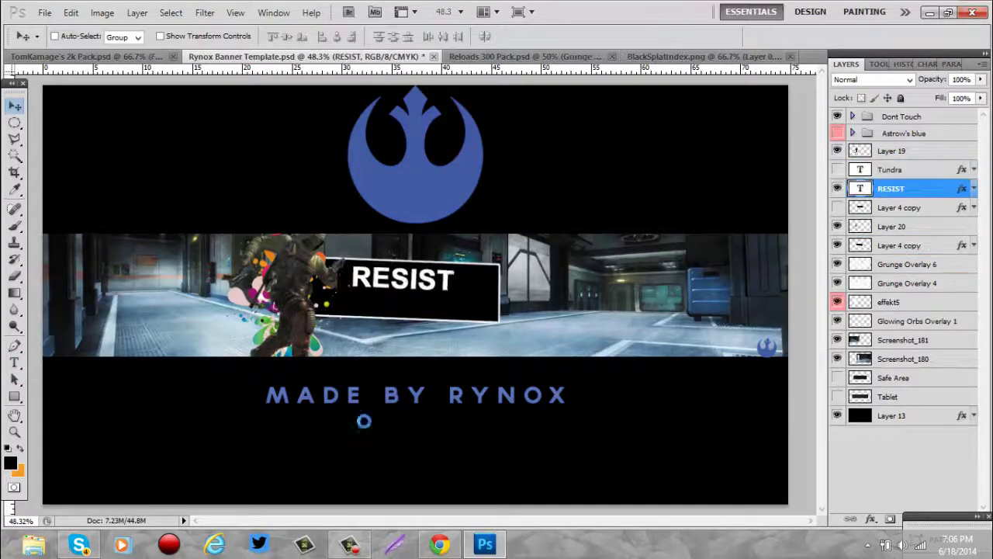
Step: Place a second RESIST text slightly lower and duplicate Layer 19
left_click_drag(364, 421, 365, 427)
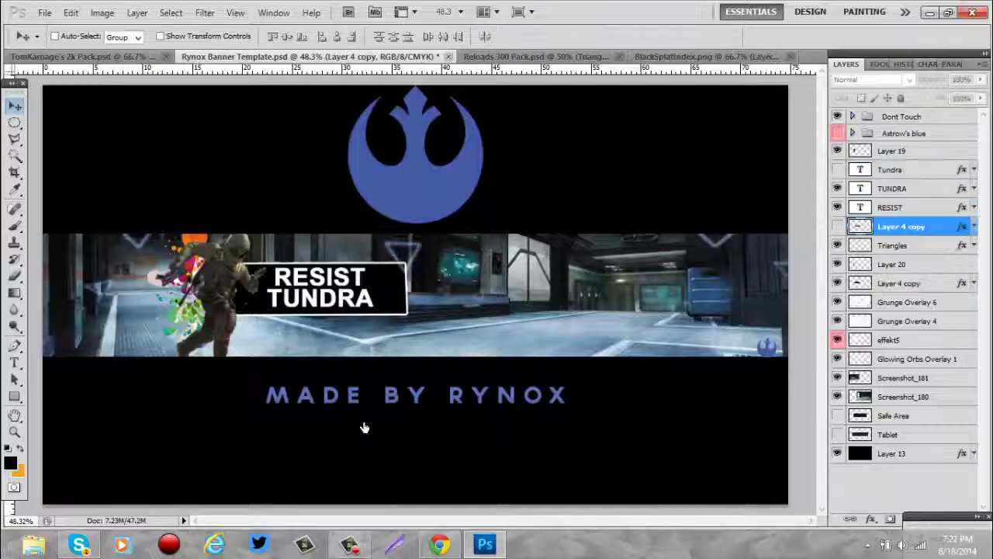
key("ctrl+j")
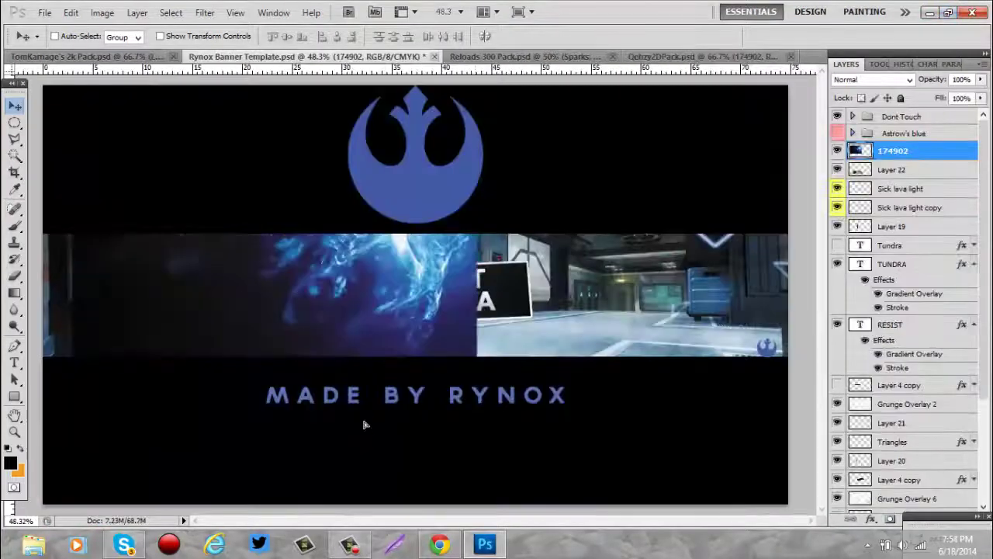
Step: Set stock layer 174902 to Screen blending and move it below the lava-light layers
key("shift+alt+s")
key("ctrl+bracketleft")
key("ctrl+bracketleft")
key("ctrl+bracketleft")
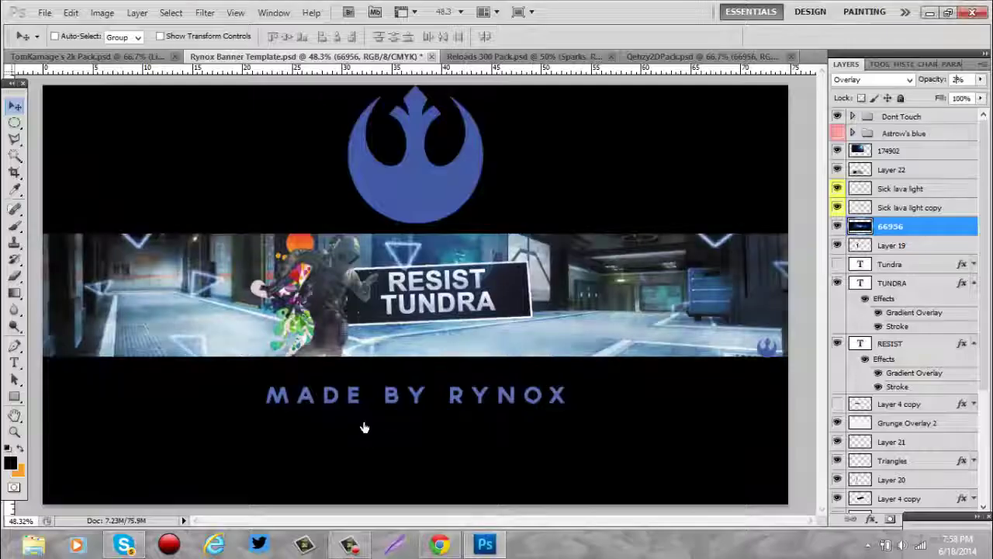
key("alt+Tab")
Step: Cycle forward through three recent Skype group conversations
key("ctrl+Tab")
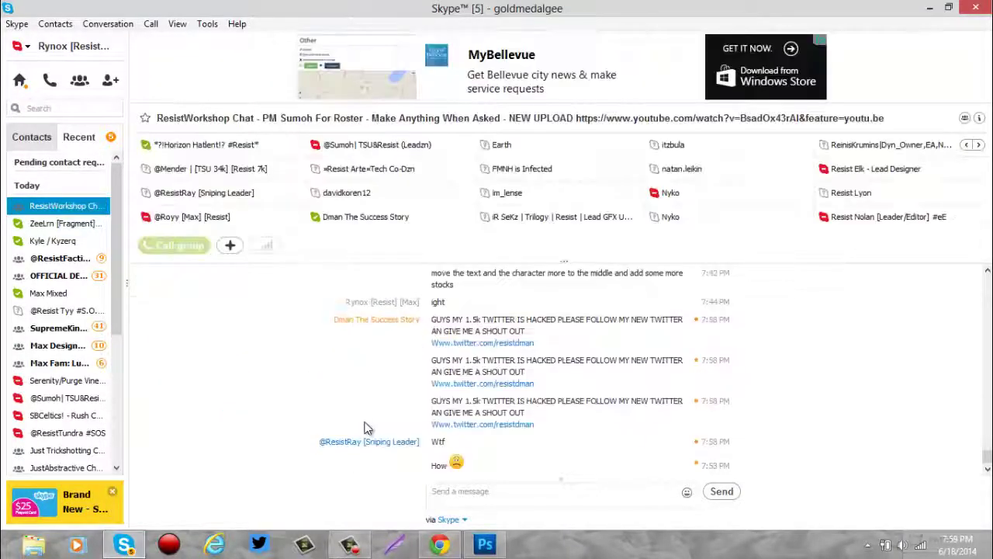
key("ctrl+Tab")
key("ctrl+Tab")
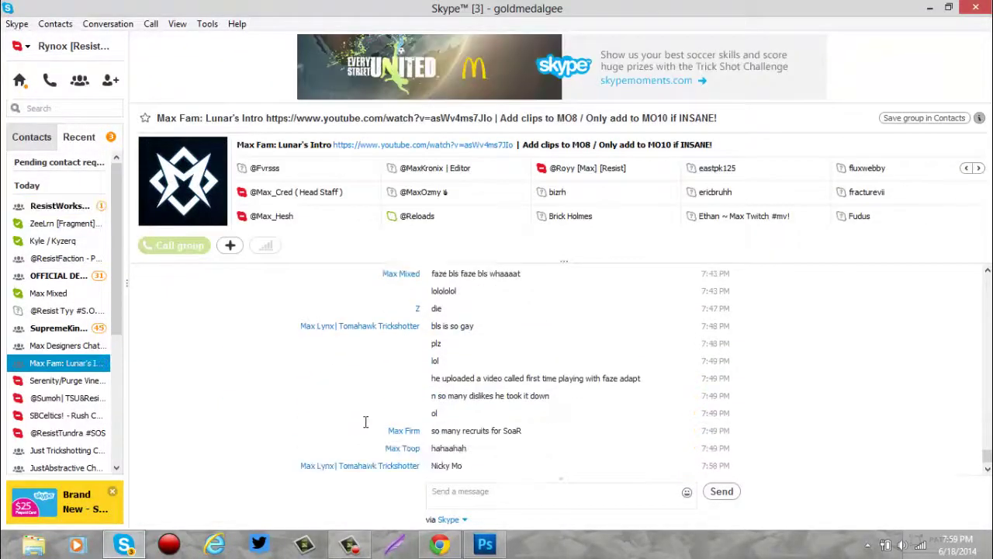
key("ctrl+Tab")
key("ctrl+Tab")
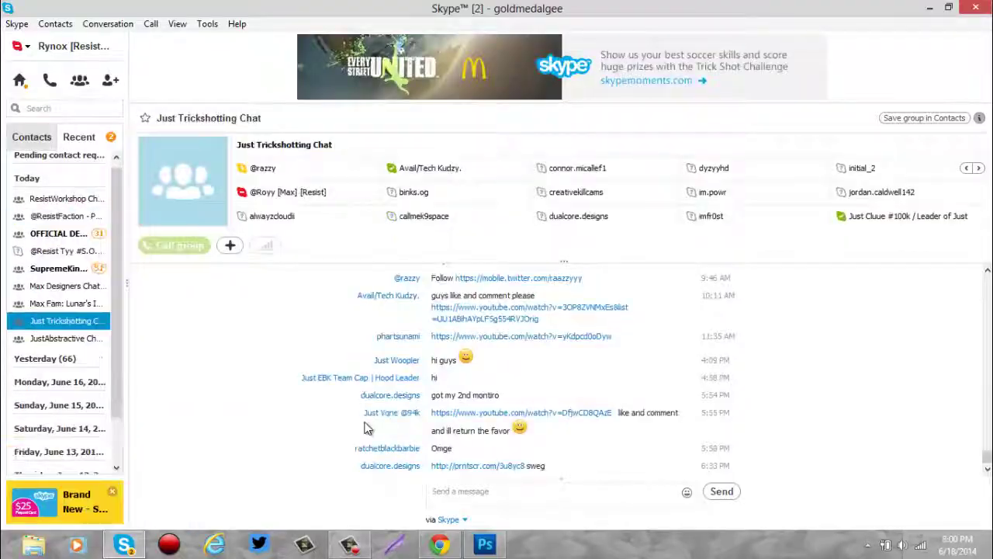